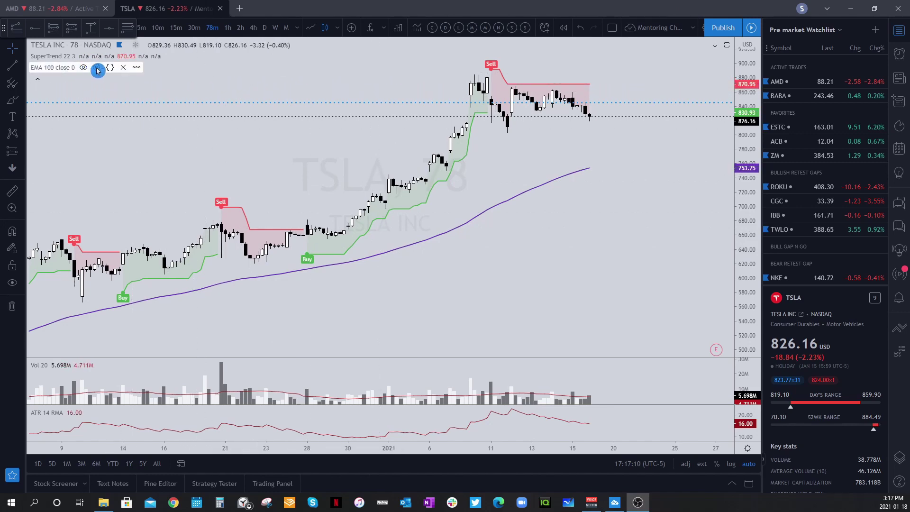
Hide the EMA 100 indicator on the TSLA chart.
click(97, 70)
click(83, 67)
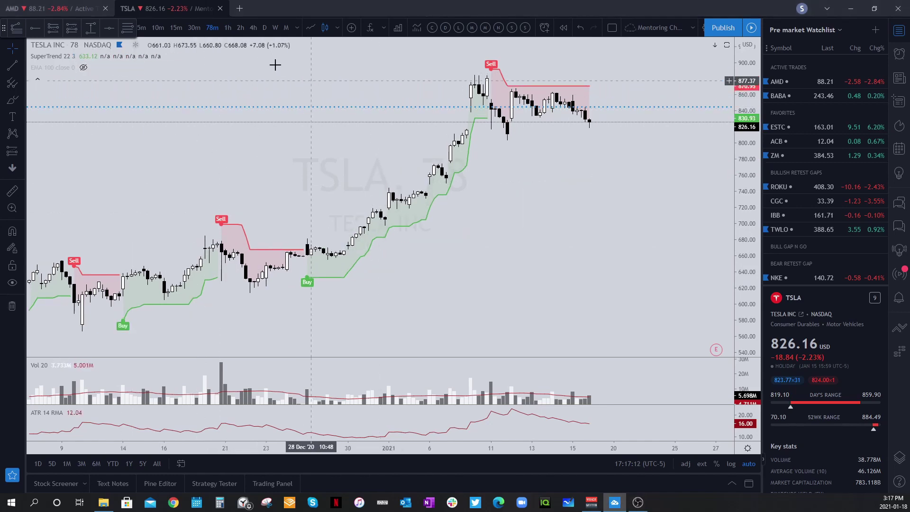
Search the indicators and strategies library for "supertrend", then close the library without adding anything.
click(371, 29)
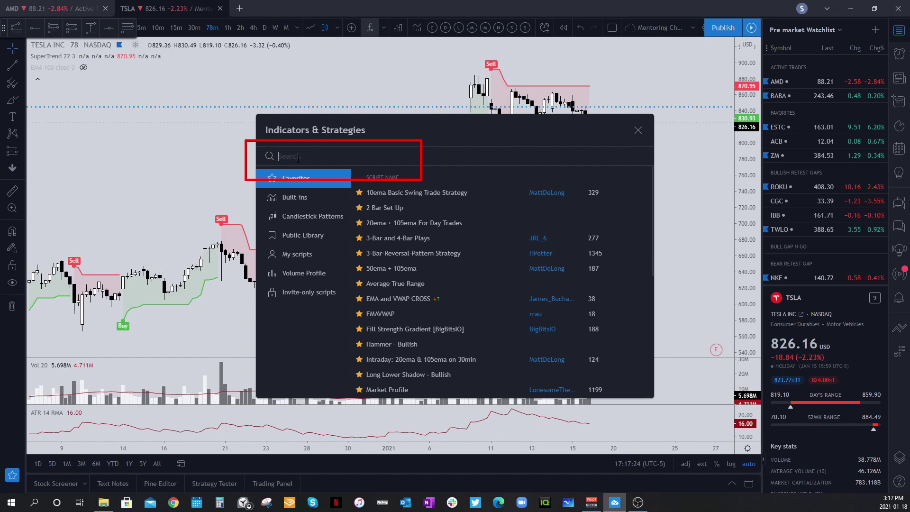
text(supertr)
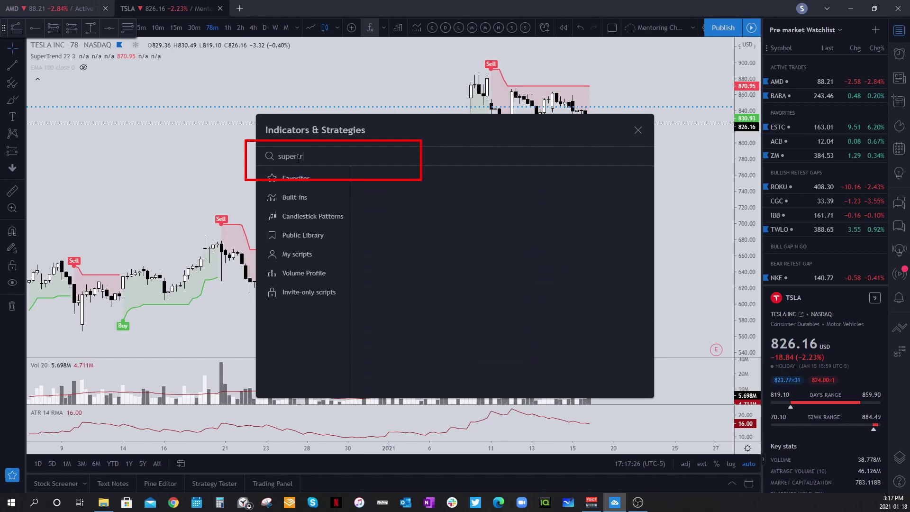
text(end)
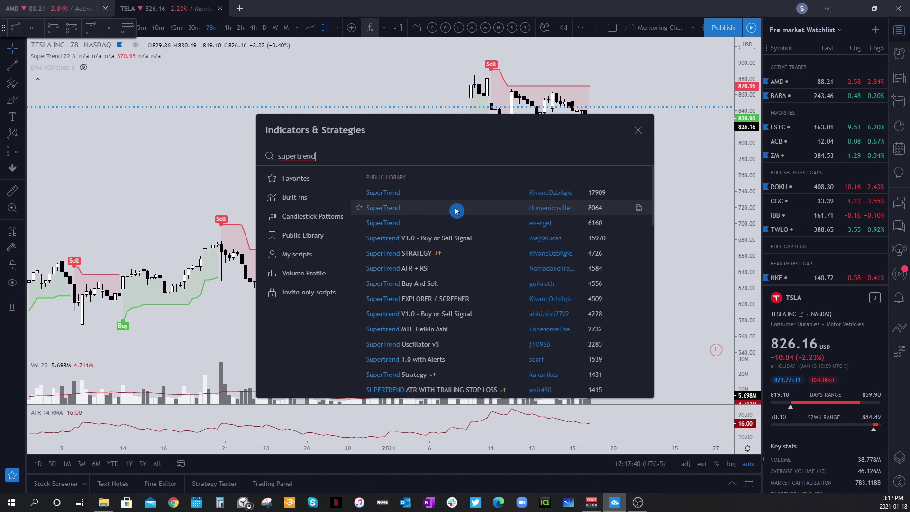
click(639, 132)
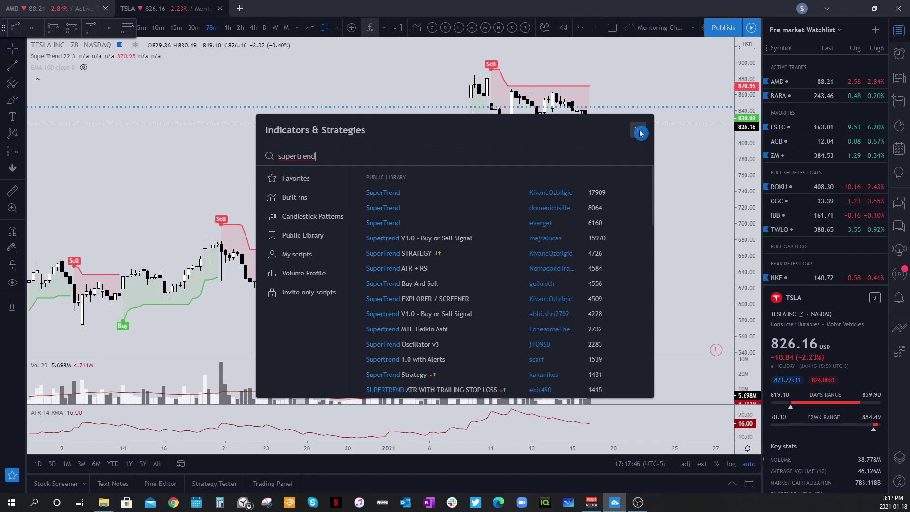
click(641, 132)
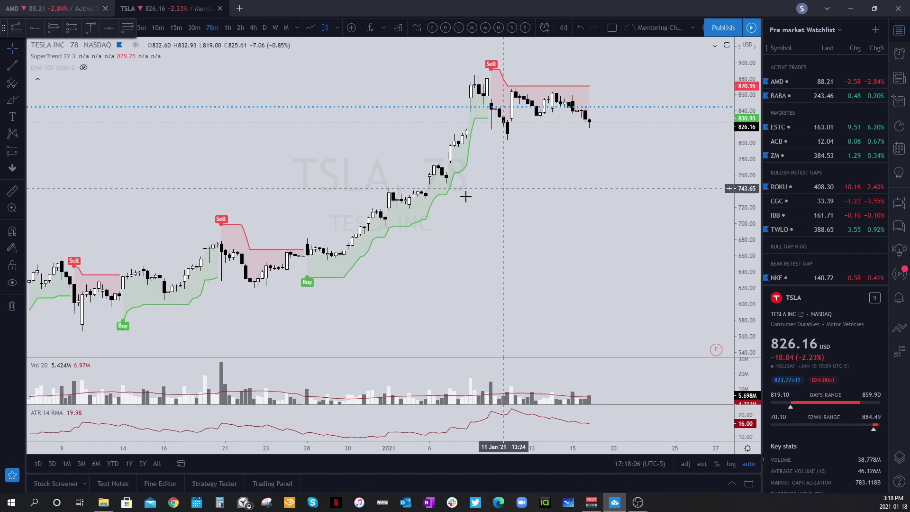
Review the SuperTrend indicator's input settings, including the ATR period and multiplier, and accept them as they are.
click(95, 58)
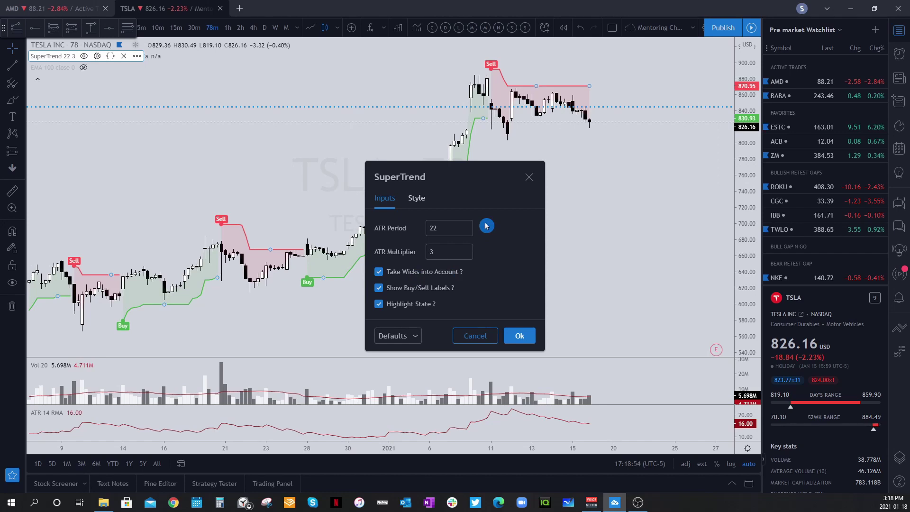
click(519, 336)
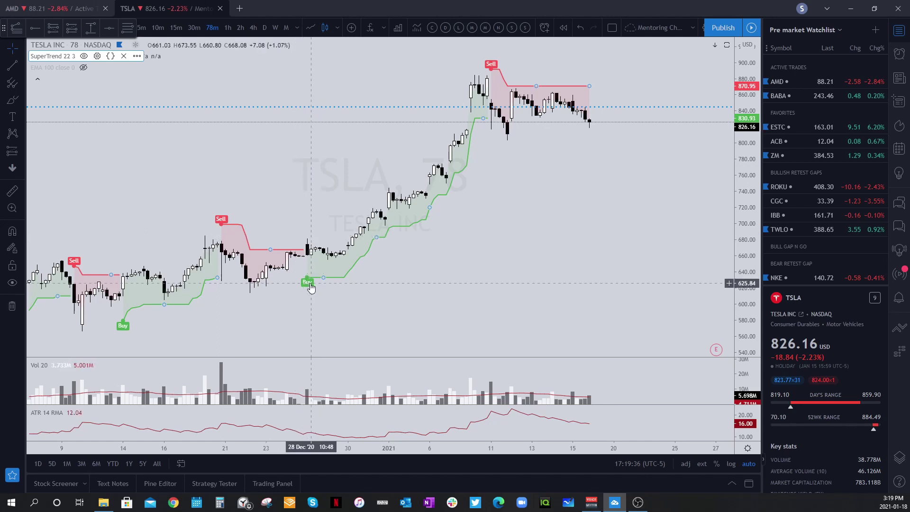
Draw a long position at the 28 December Buy signal with entry about 683.56 and stop about 627.60, and widen it into early January.
click(24, 158)
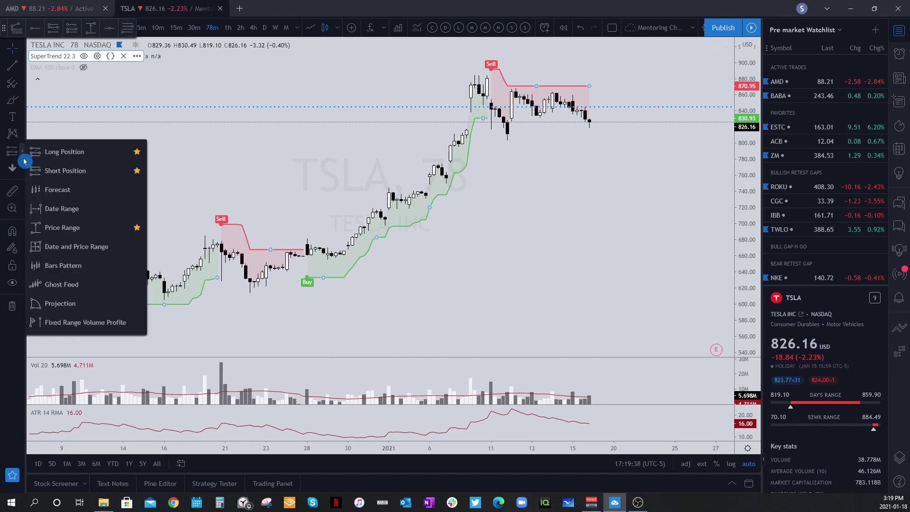
click(47, 151)
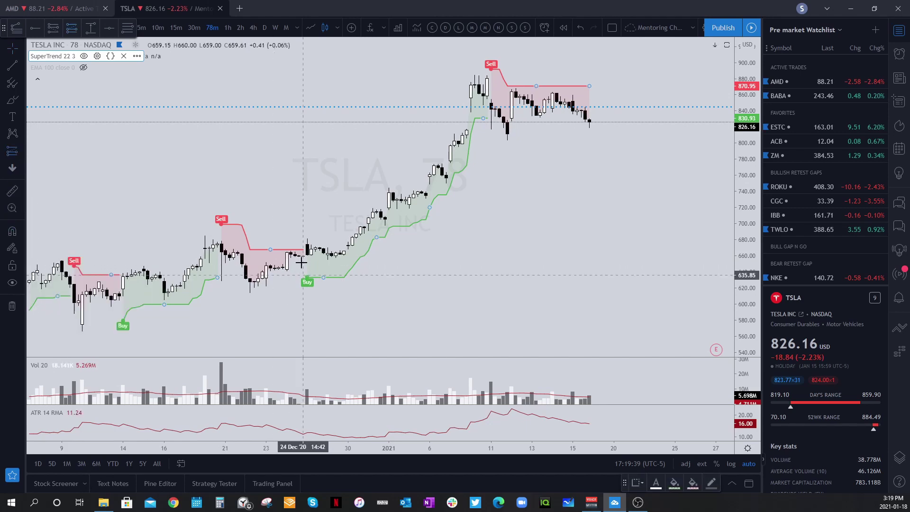
click(304, 236)
drag(303, 288, 303, 282)
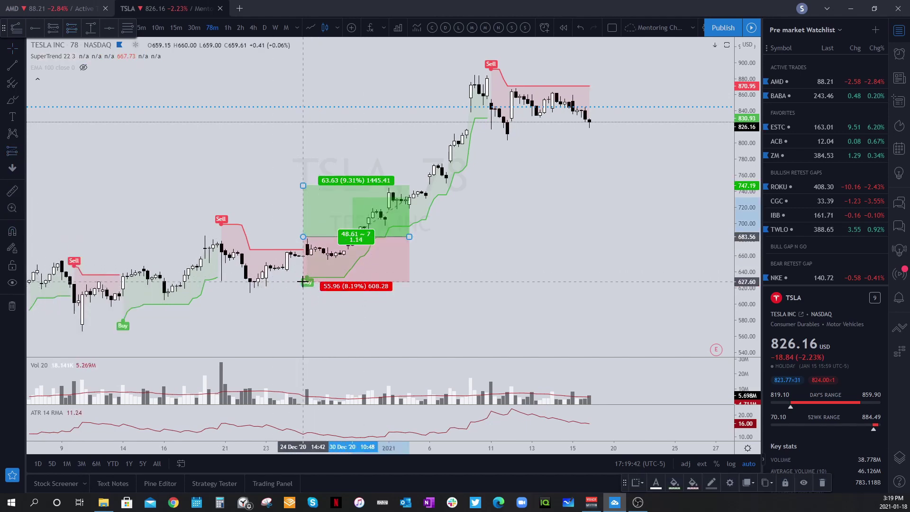
drag(396, 270, 401, 270)
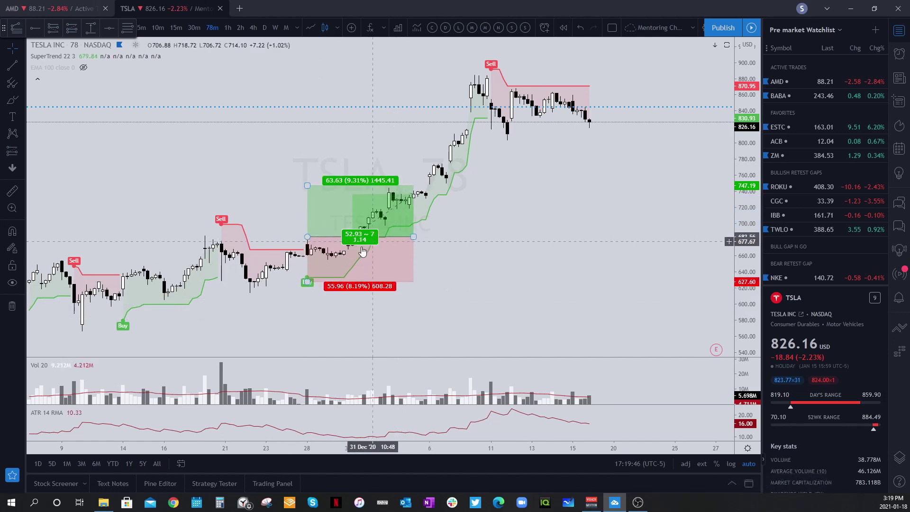
click(353, 324)
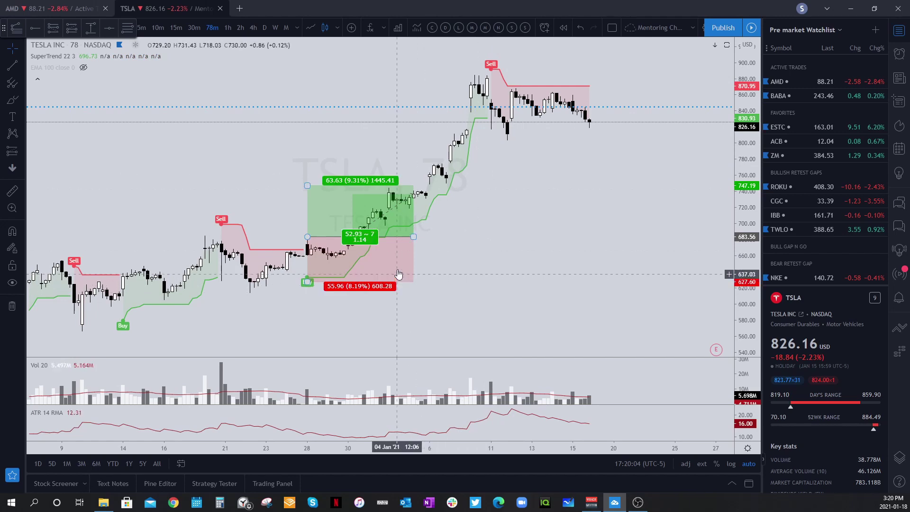
drag(415, 237, 462, 237)
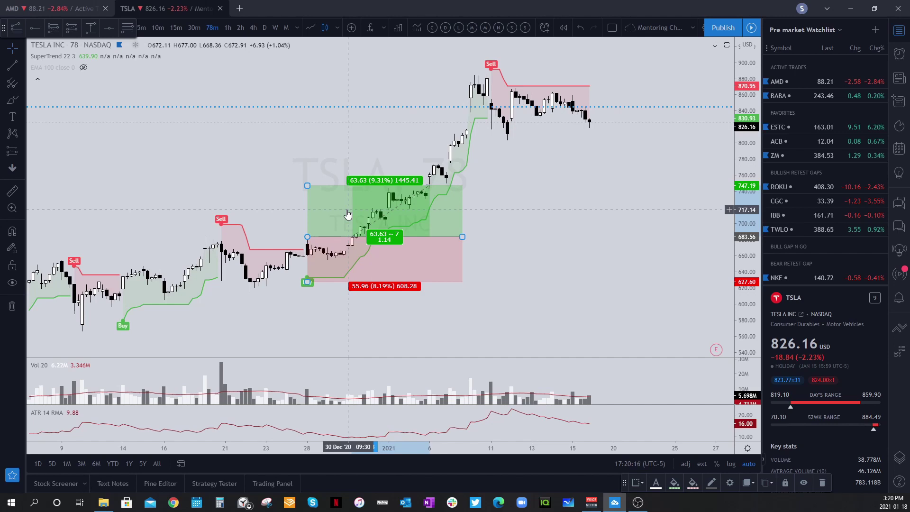
Delete the long position drawing and show the EMA 100 indicator again.
key(Delete)
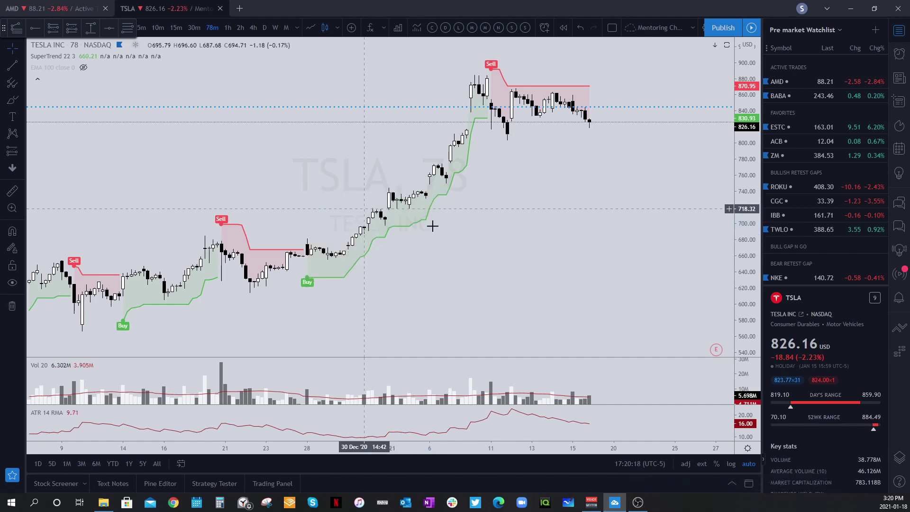
drag(371, 319, 425, 287)
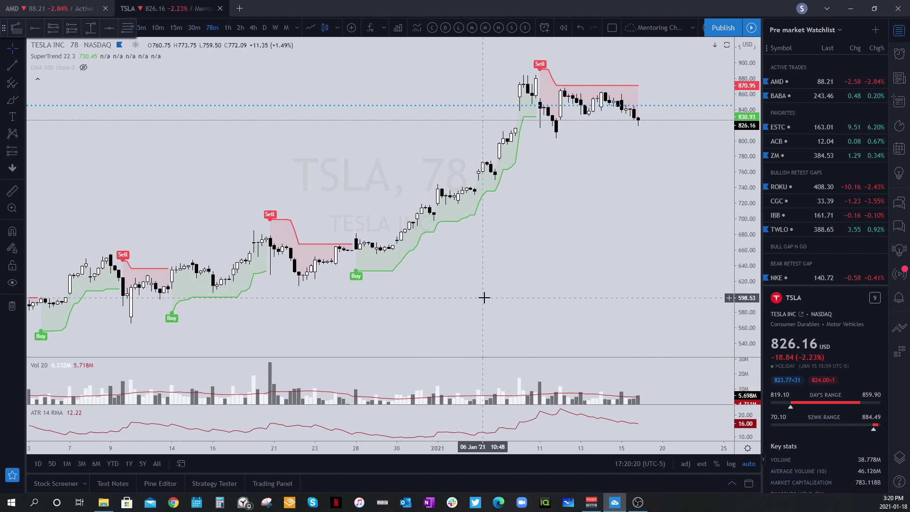
scroll(483, 298, down, 3)
scroll(506, 304, down, 2)
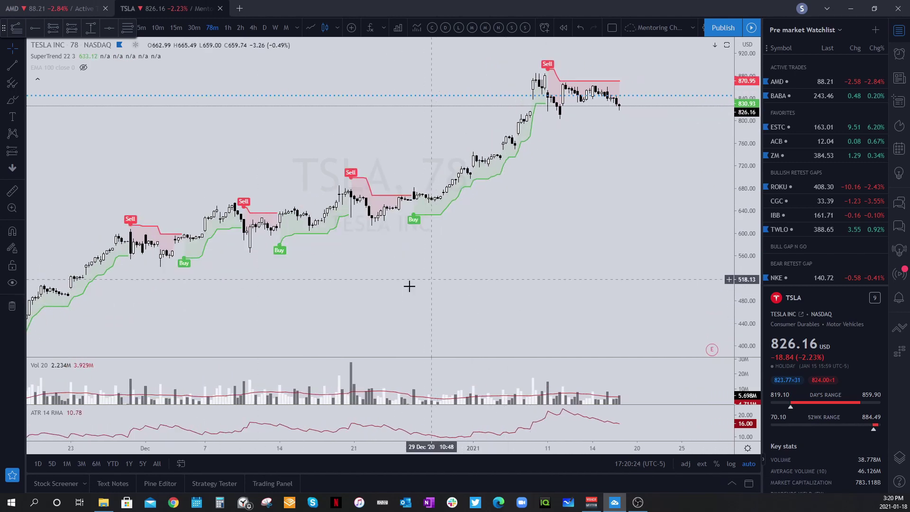
click(83, 68)
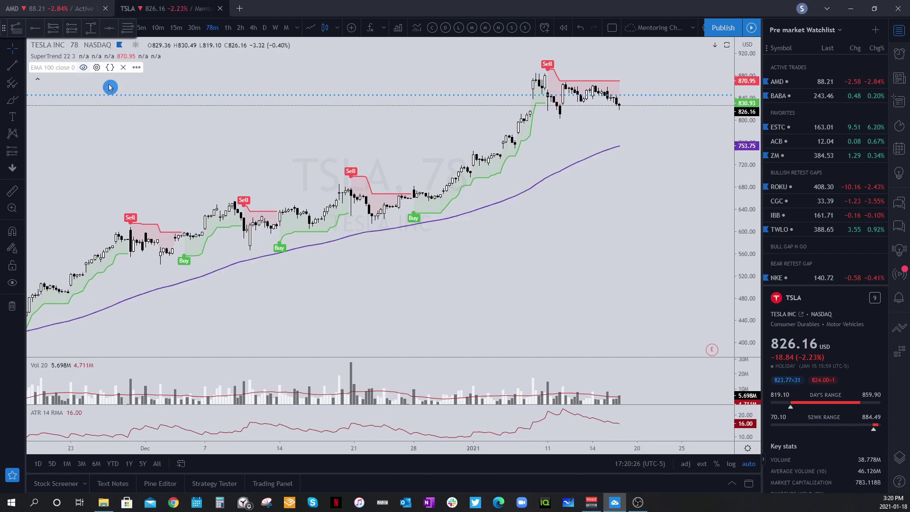
Draw a long position at the mid-November Buy signal with entry about 464.48 and stop about 420.87.
scroll(536, 280, down, 2)
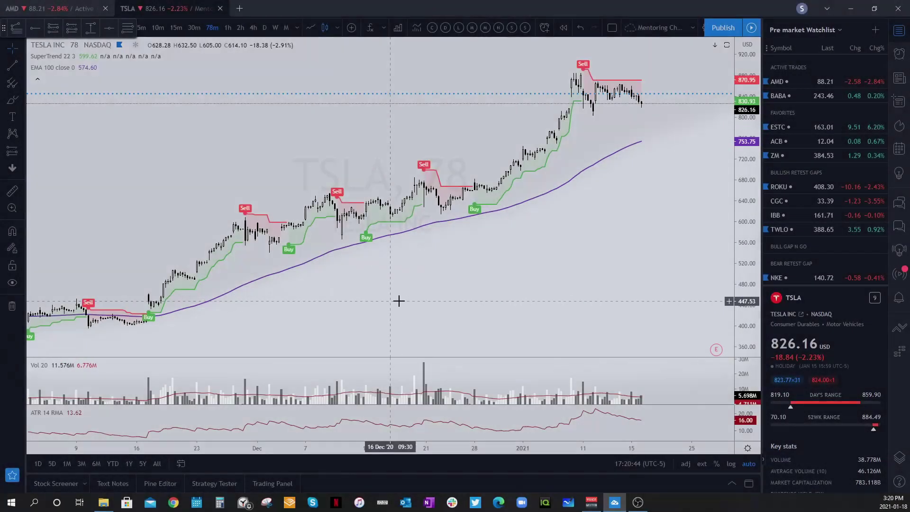
drag(398, 300, 522, 290)
scroll(474, 307, right, 5)
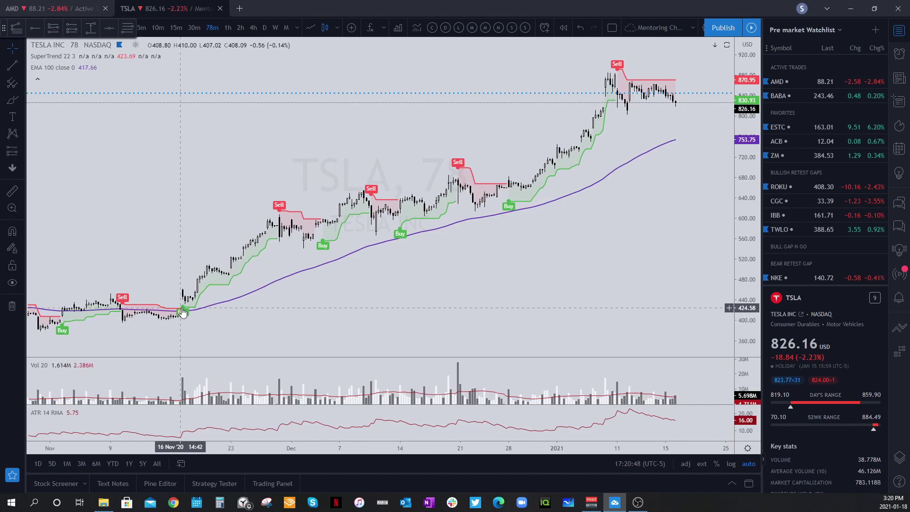
click(21, 151)
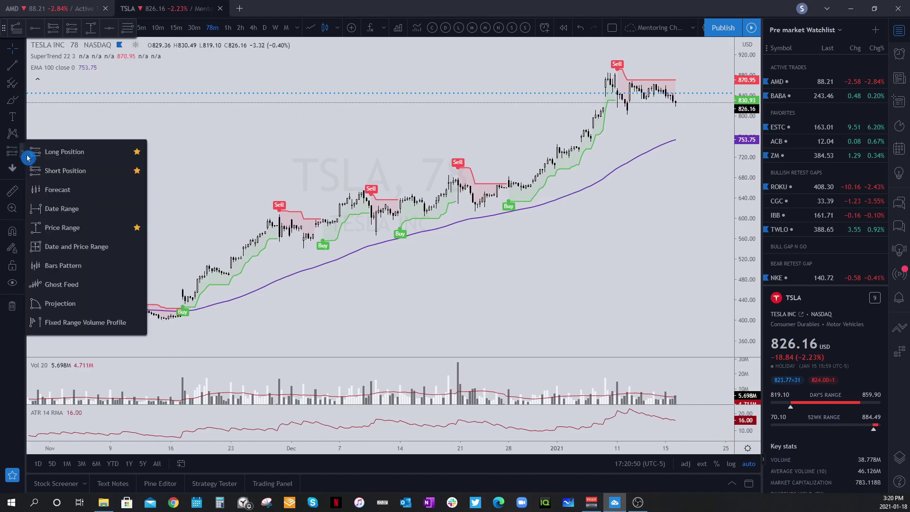
click(82, 152)
click(183, 288)
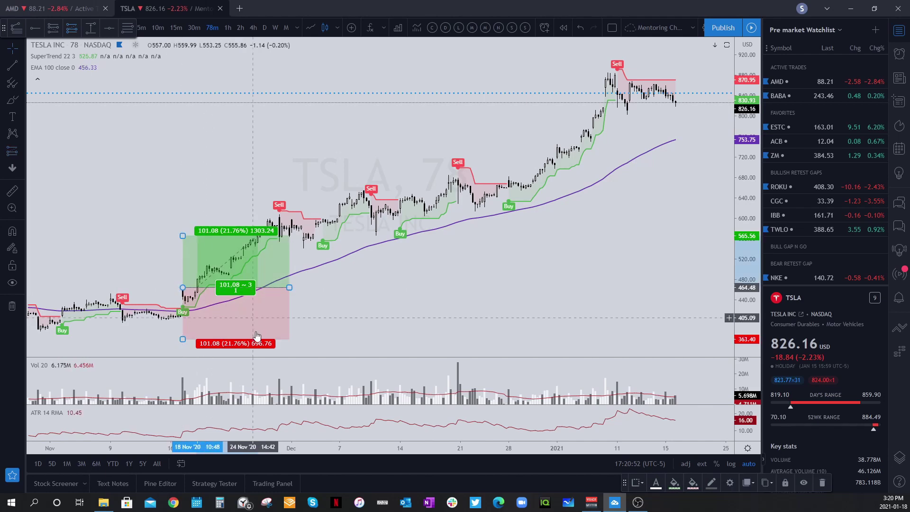
drag(184, 341, 185, 309)
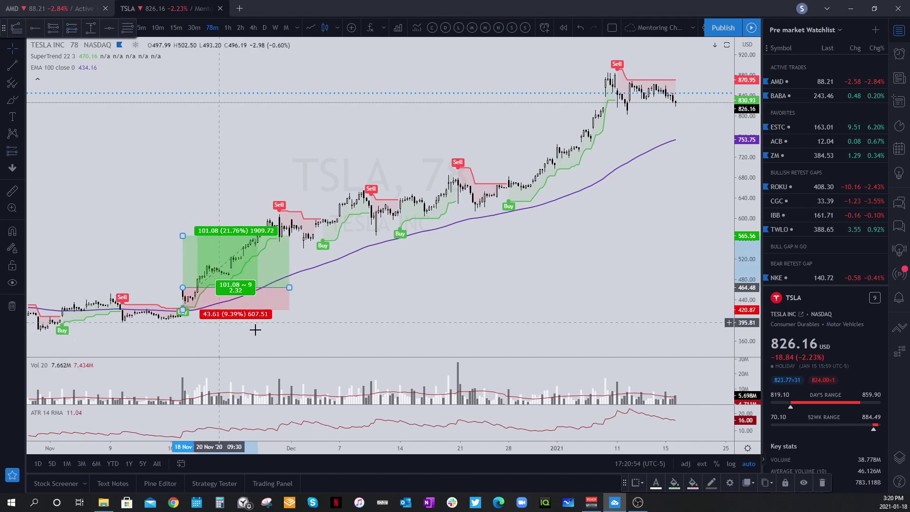
click(304, 335)
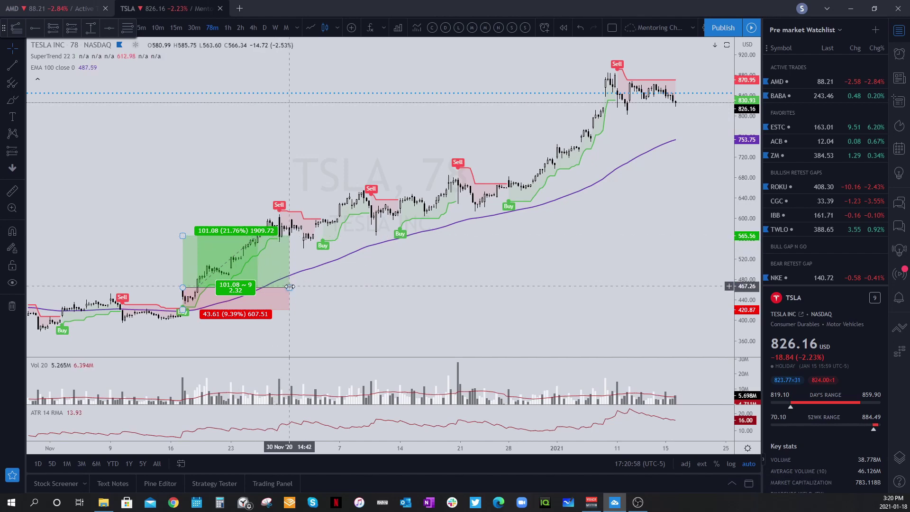
Narrow the long position to end at the following Sell signal and lower its target to about 559.13.
drag(289, 287, 280, 287)
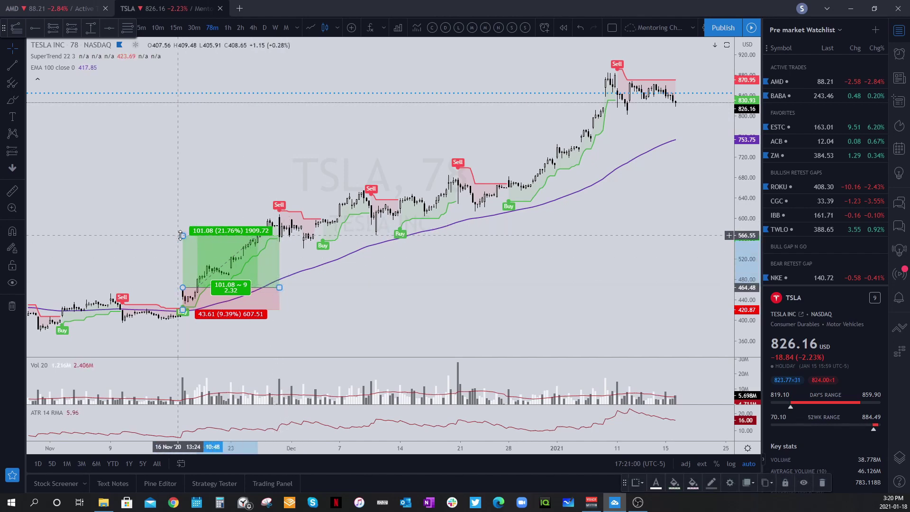
drag(181, 237, 182, 239)
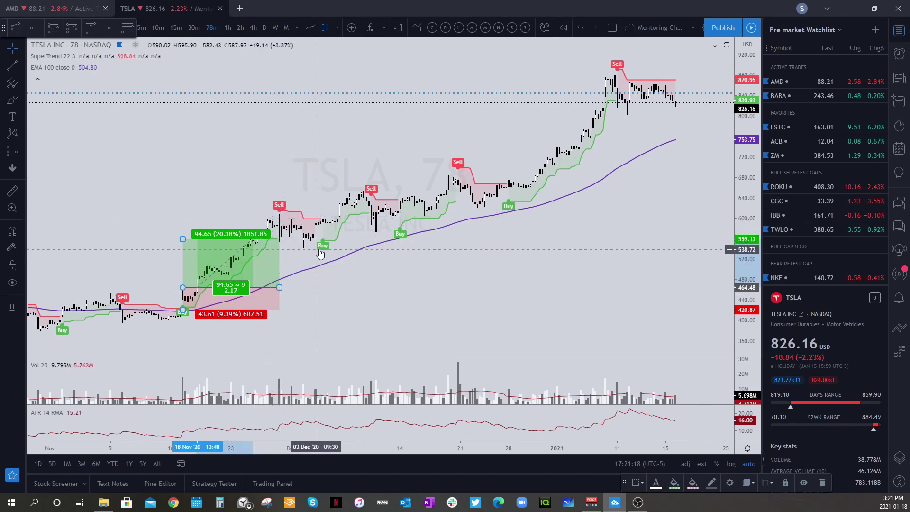
Move the long position to the early December Buy signal with entry about 601.82 and stop about 548.92, ending at the next Sell signal.
mouse_move(247, 294)
mouse_down()
mouse_move(352, 290)
mouse_move(377, 218)
mouse_move(386, 224)
mouse_up()
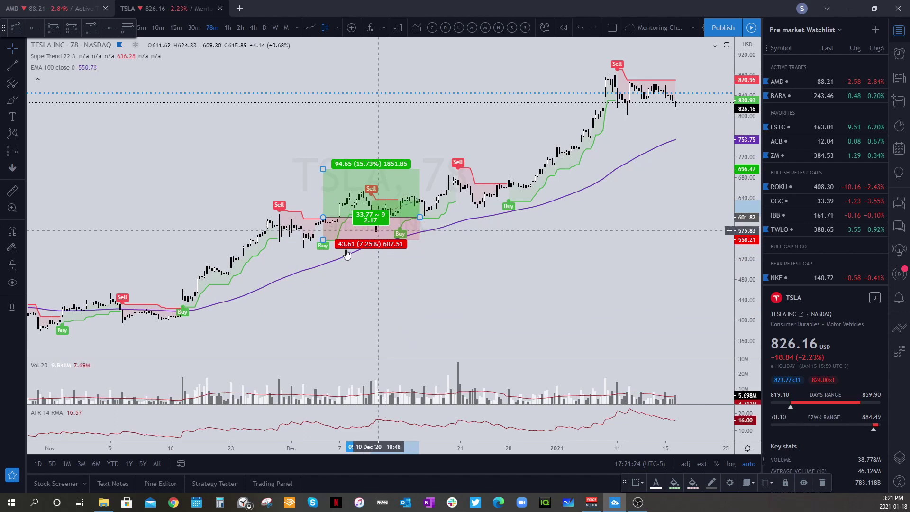
drag(323, 240, 321, 244)
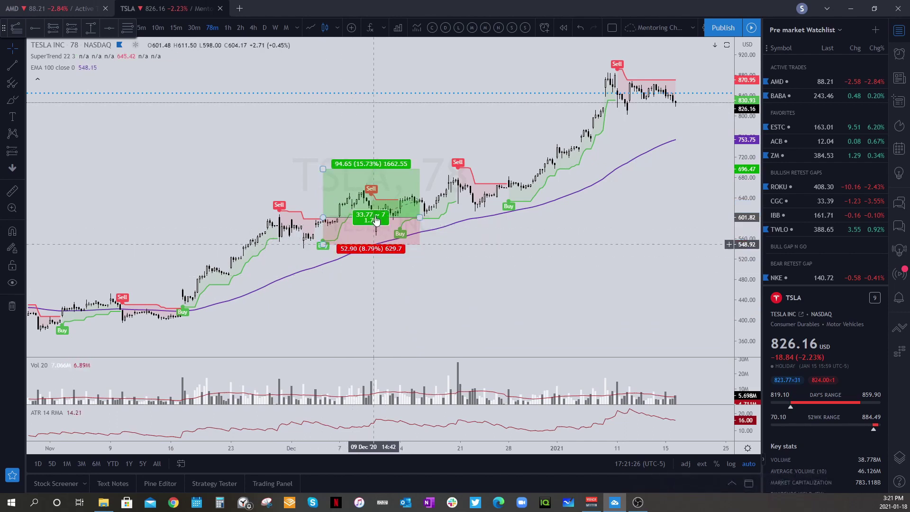
drag(419, 217, 371, 215)
click(373, 264)
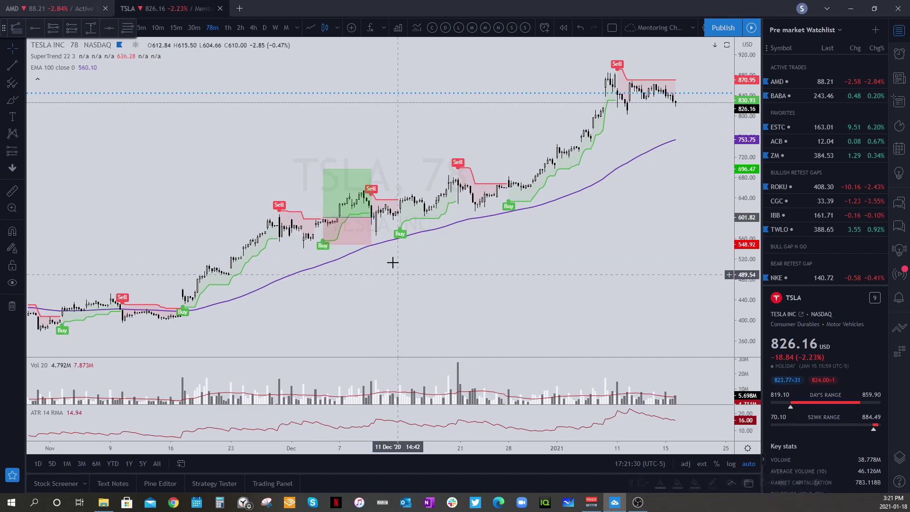
Draw a horizontal ray from 3 December just above the long position's entry level.
click(23, 72)
click(34, 162)
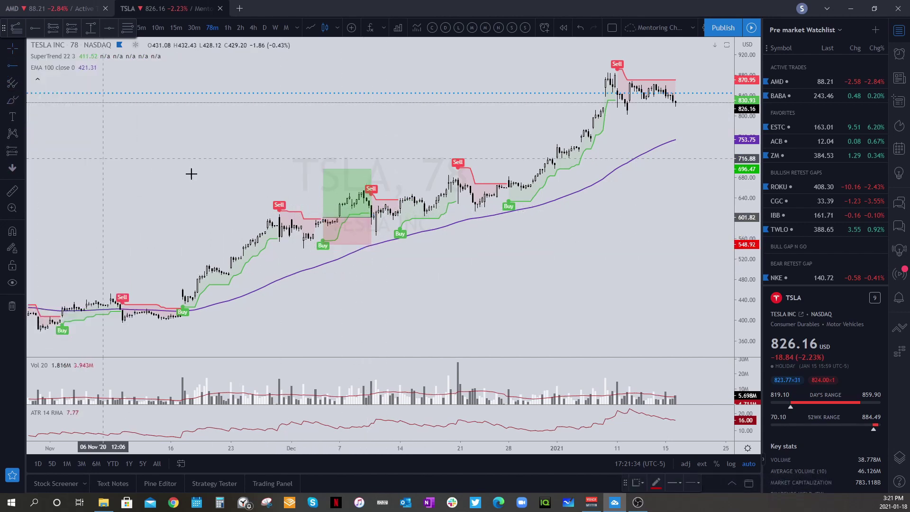
click(316, 213)
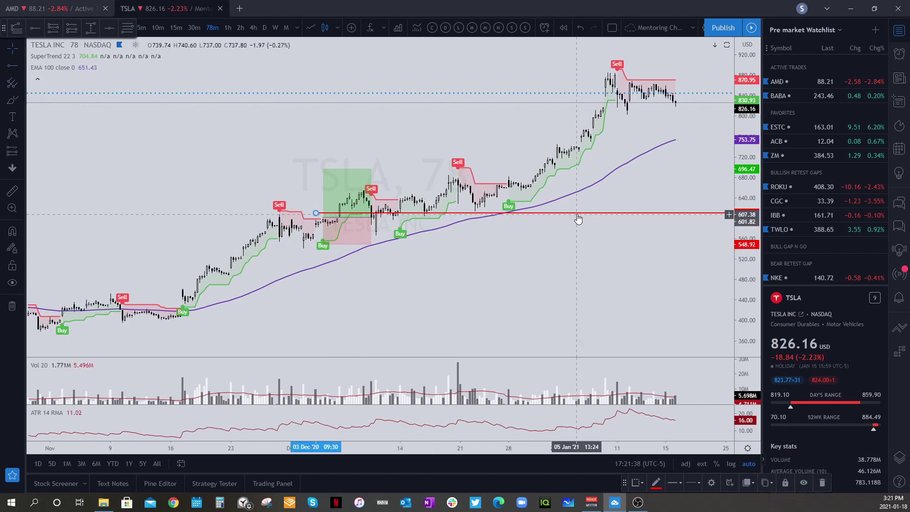
Delete the horizontal ray and the long position drawing from the chart.
key(Delete)
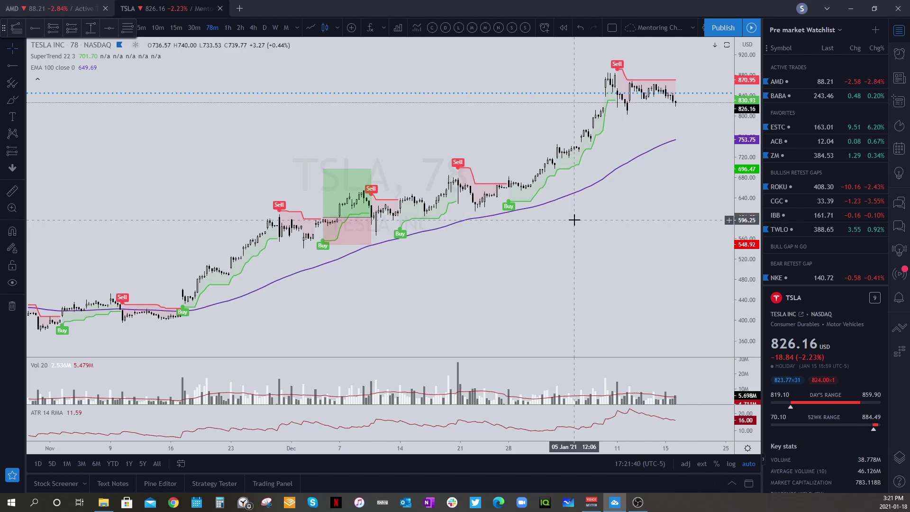
click(348, 182)
key(Delete)
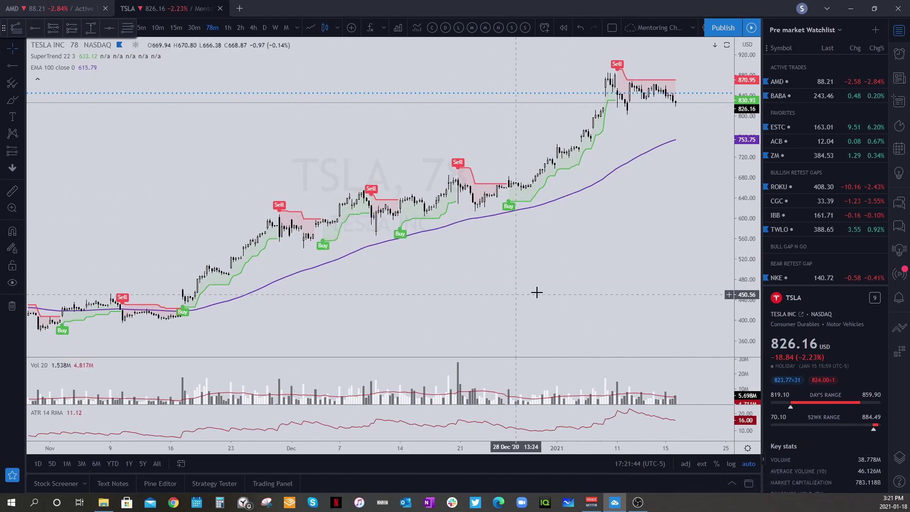
scroll(377, 315, right, 10)
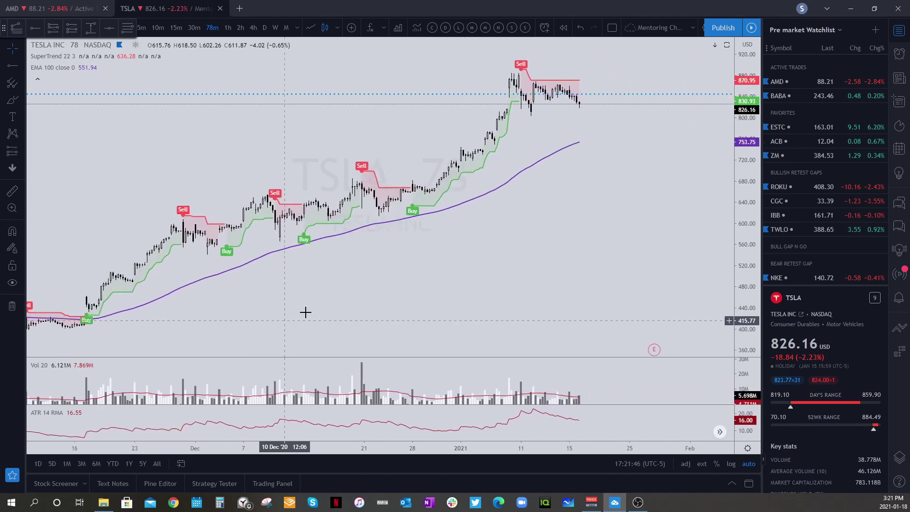
drag(442, 298, 536, 301)
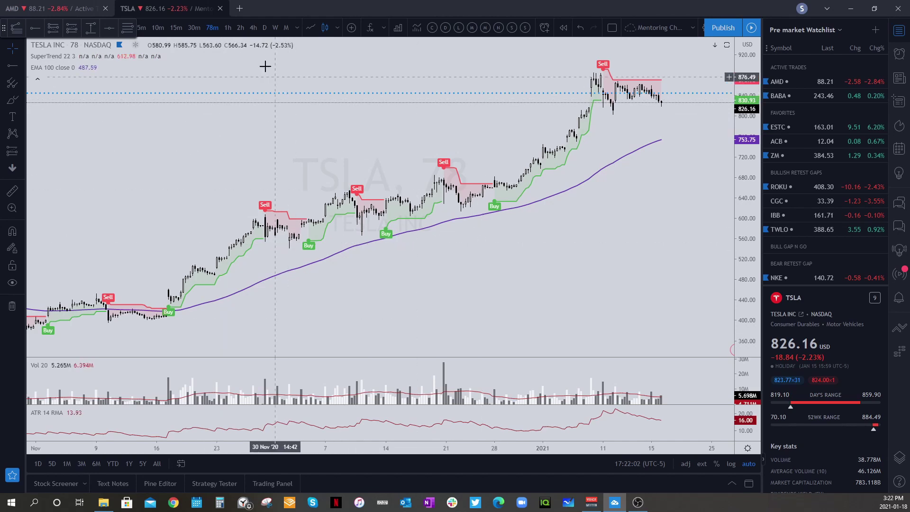
Switch the TSLA chart to the daily timeframe and examine the 2020 SuperTrend signals against the EMA 100.
click(265, 27)
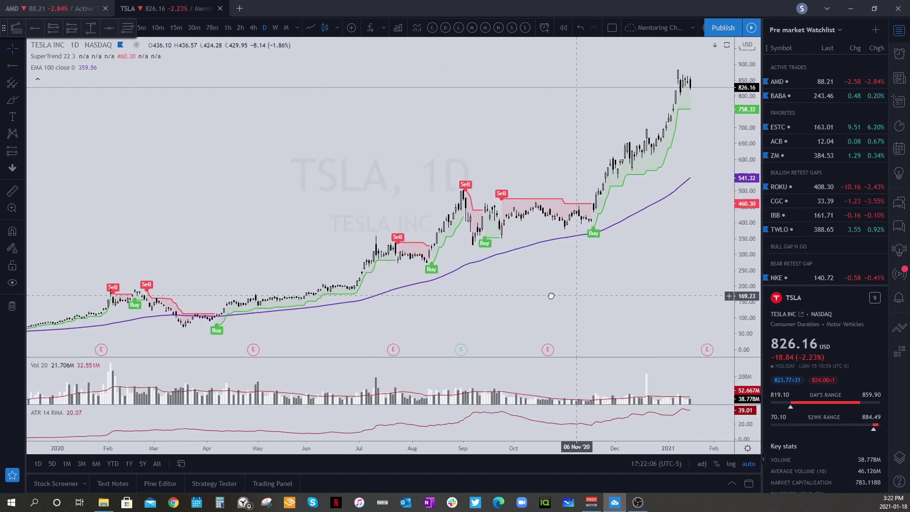
click(176, 50)
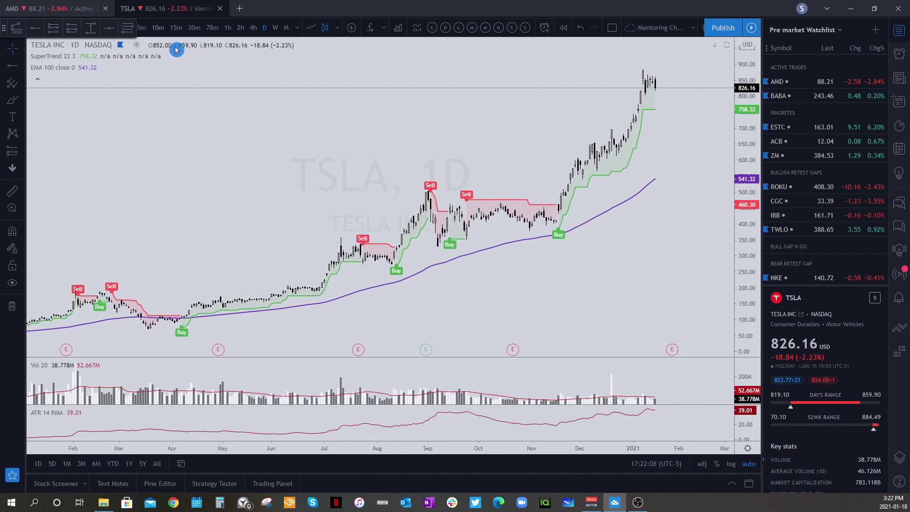
Switch the TSLA chart to the 5-minute timeframe and examine the Buy and Sell signals around the EMA 100 from 11 to 15 January.
click(144, 28)
drag(408, 278, 500, 278)
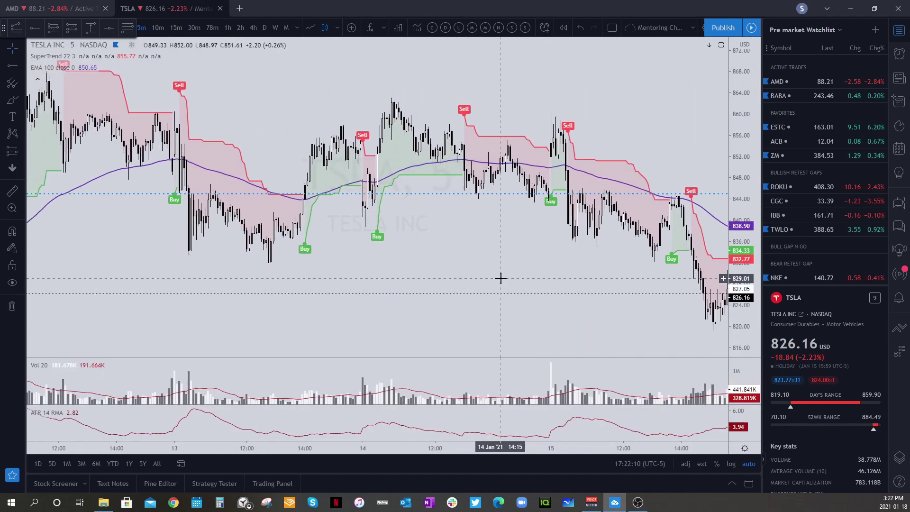
drag(439, 287, 510, 286)
drag(272, 303, 425, 304)
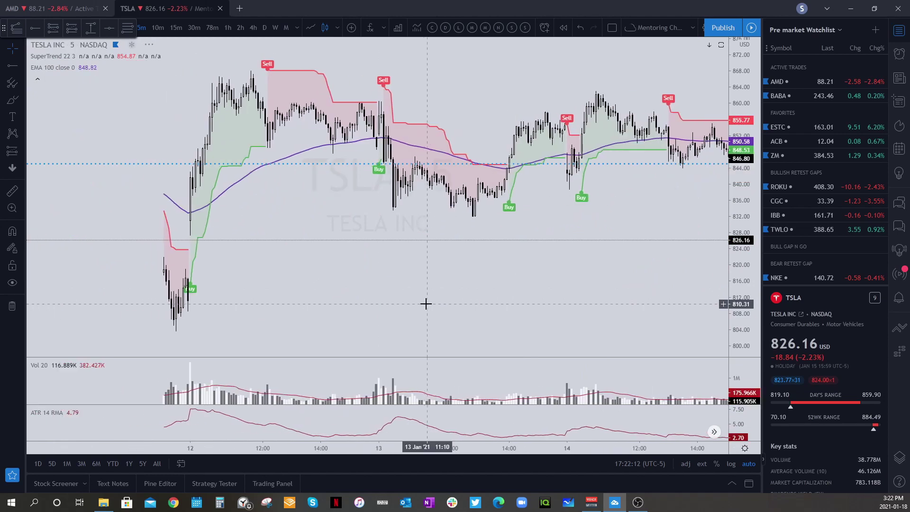
drag(308, 303, 401, 297)
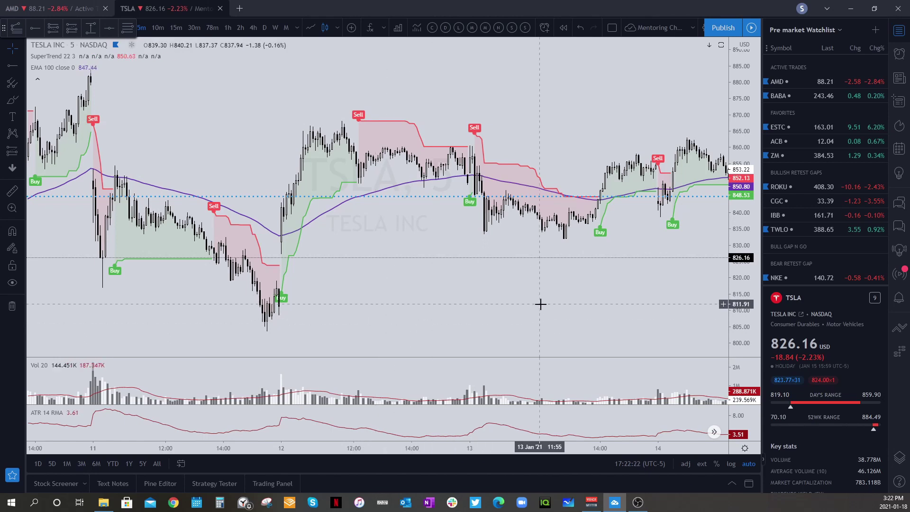
drag(541, 303, 339, 307)
drag(636, 297, 339, 307)
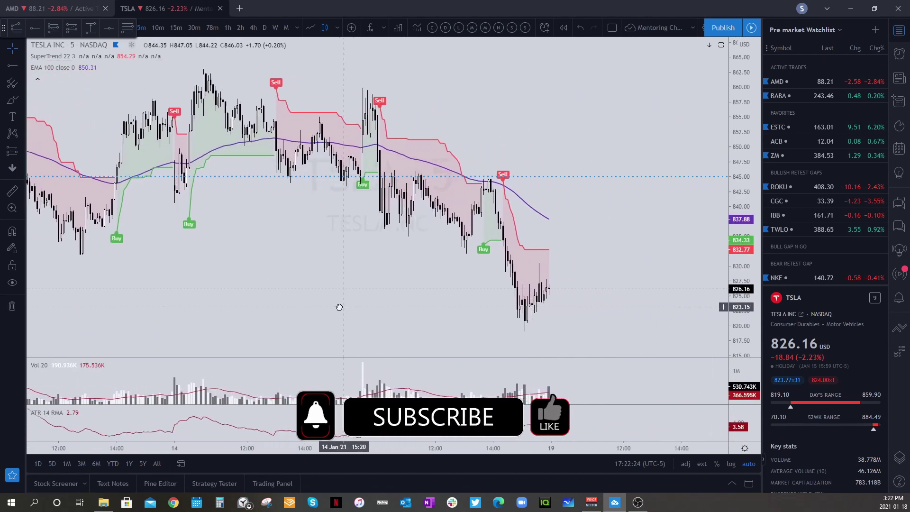
drag(443, 294, 500, 303)
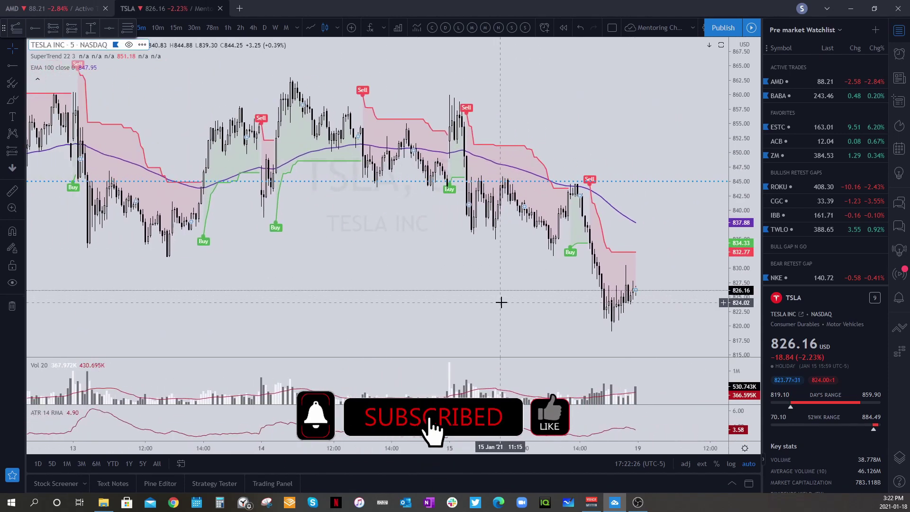